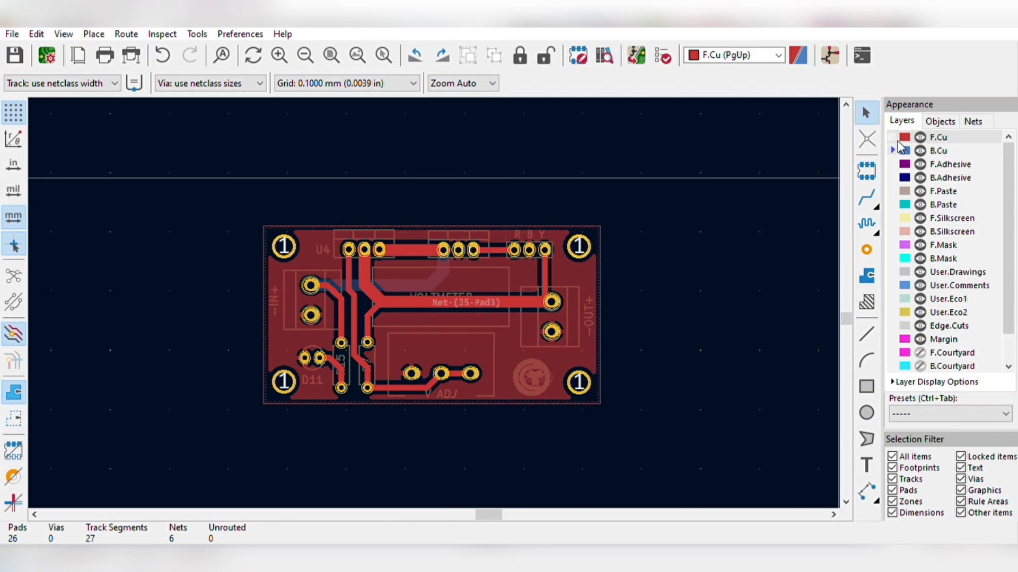
Toggle the B.Cu and F.Silkscreen layers, then tilt the board obliquely in the 3D Viewer
{"action": "left_click", "coordinate": [905, 151]}
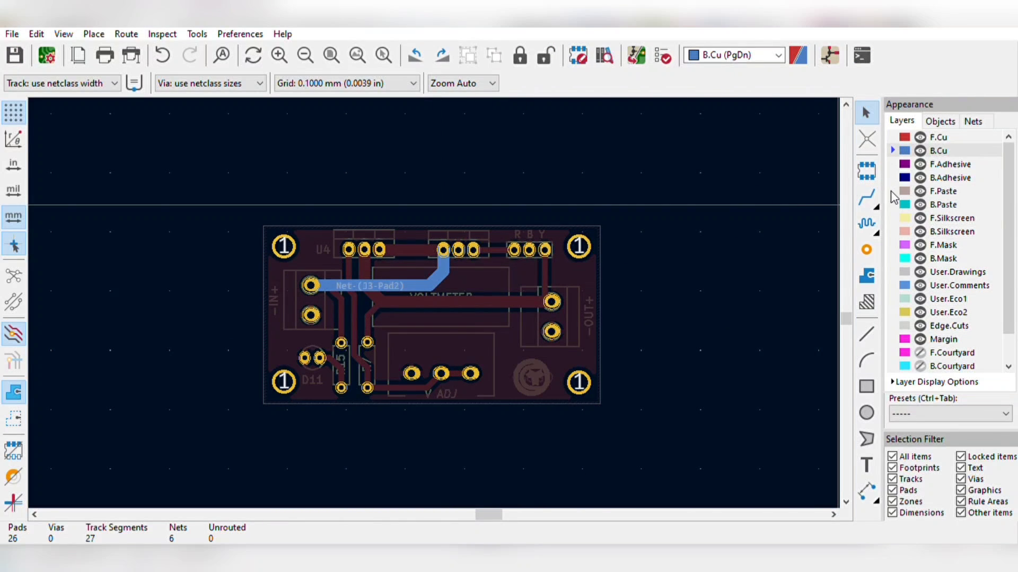
{"action": "left_click", "coordinate": [904, 219]}
{"action": "key", "text": "alt+3"}
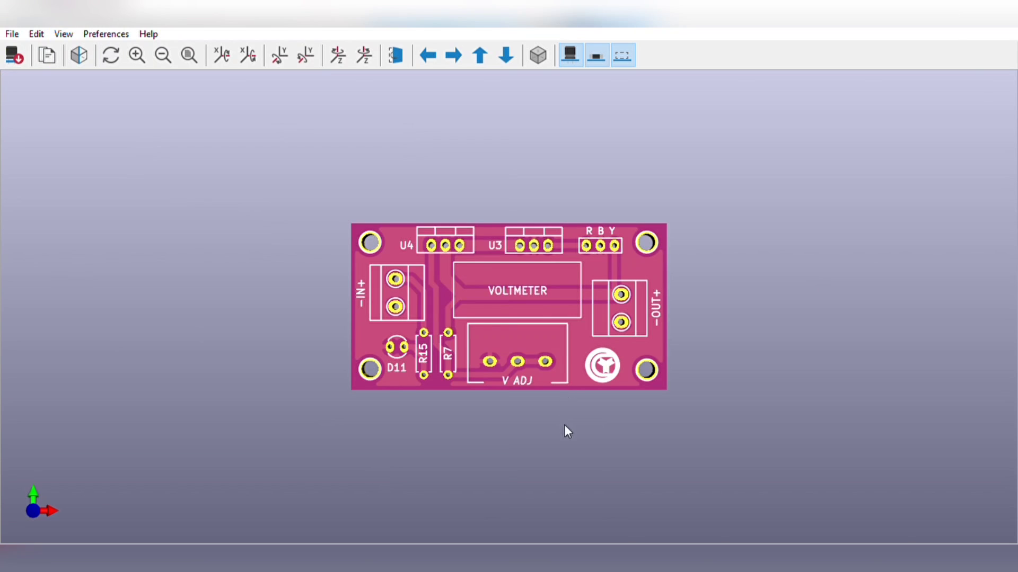
{"action": "scroll", "coordinate": [492, 285], "scroll_direction": "up", "scroll_amount": 2}
{"action": "mouse_move", "coordinate": [493, 291]}
{"action": "left_mouse_down"}
{"action": "mouse_move", "coordinate": [441, 198]}
{"action": "mouse_move", "coordinate": [544, 327]}
{"action": "mouse_move", "coordinate": [761, 266]}
{"action": "mouse_move", "coordinate": [301, 312]}
{"action": "mouse_move", "coordinate": [596, 295]}
{"action": "mouse_move", "coordinate": [766, 263]}
{"action": "mouse_move", "coordinate": [462, 336]}
{"action": "mouse_move", "coordinate": [550, 132]}
{"action": "mouse_move", "coordinate": [561, 316]}
{"action": "mouse_move", "coordinate": [592, 283]}
{"action": "left_mouse_up"}
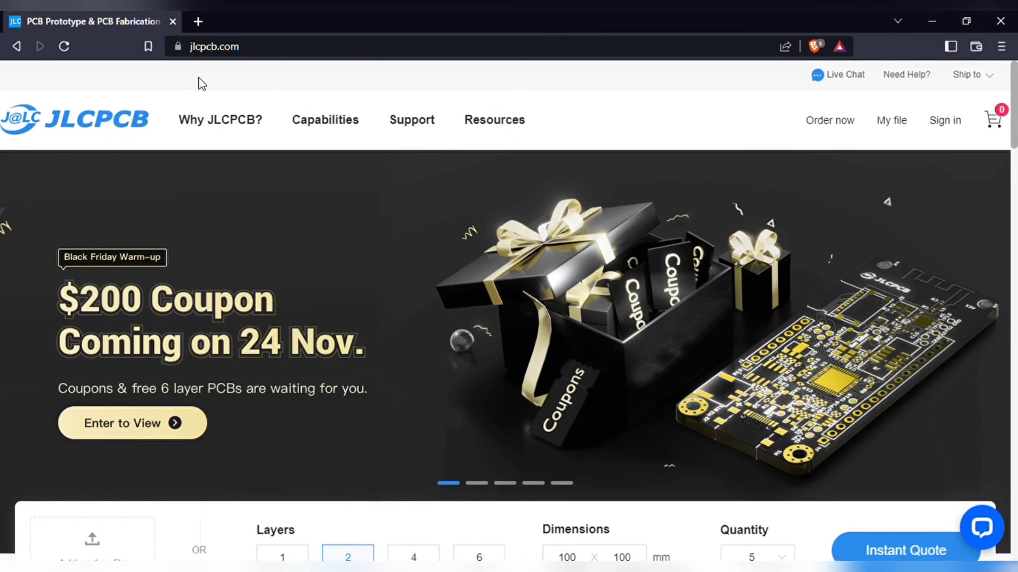
{"action": "scroll", "coordinate": [164, 289], "scroll_direction": "down", "scroll_amount": 3}
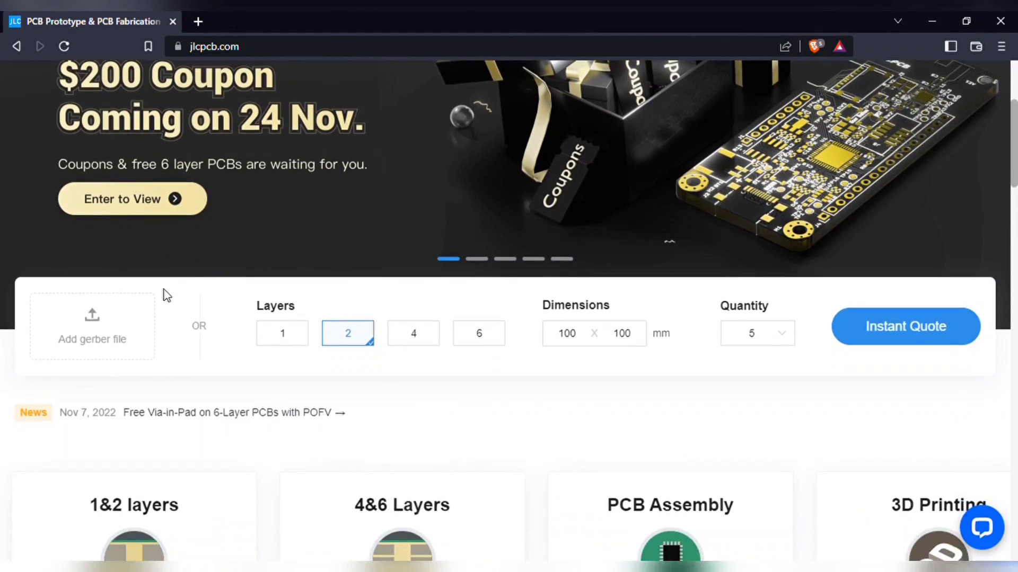
Upload the Gerber zip for the 2-layer 30x57 mm board and set PCB Color to Purple
{"action": "left_click", "coordinate": [114, 351]}
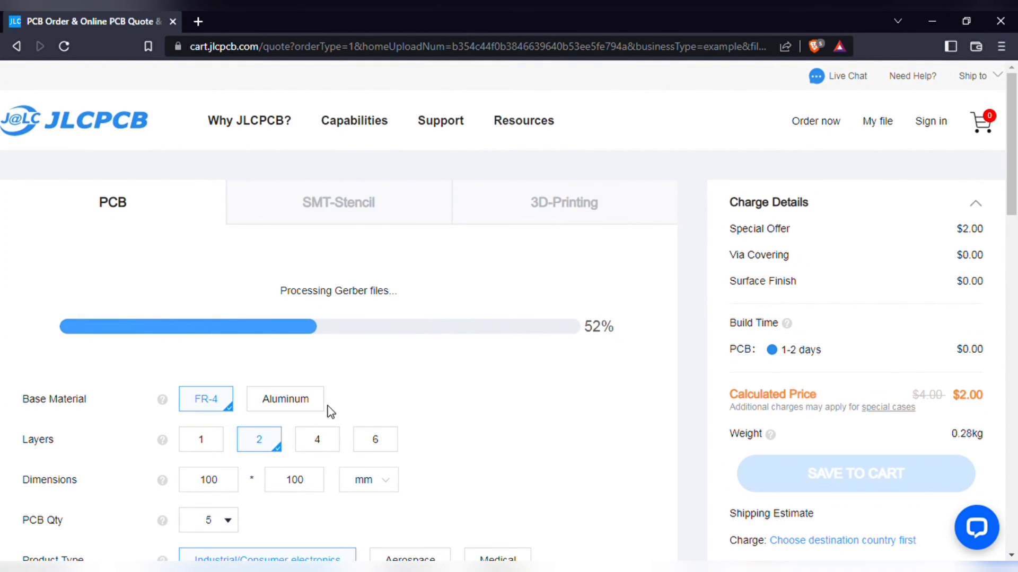
{"action": "scroll", "coordinate": [309, 451], "scroll_direction": "down", "scroll_amount": 4}
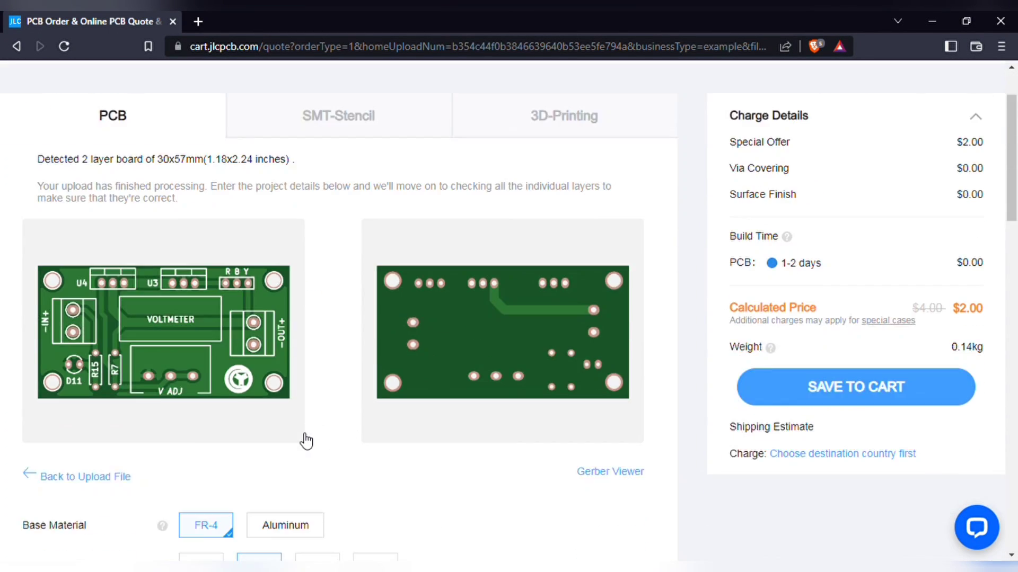
{"action": "scroll", "coordinate": [238, 437], "scroll_direction": "down", "scroll_amount": 3}
{"action": "scroll", "coordinate": [220, 437], "scroll_direction": "down", "scroll_amount": 2}
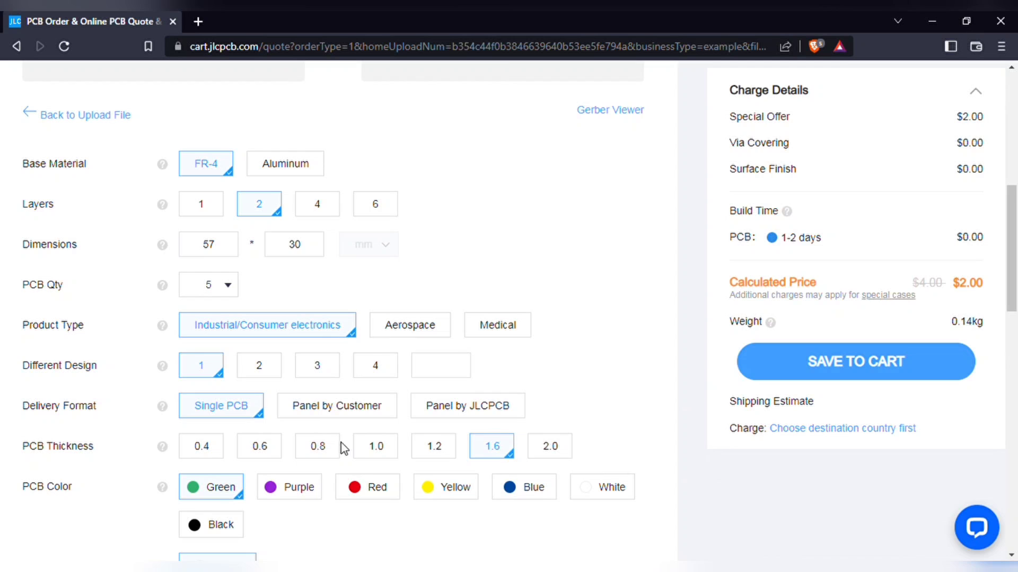
{"action": "left_click", "coordinate": [366, 487]}
{"action": "scroll", "coordinate": [358, 477], "scroll_direction": "up", "scroll_amount": 4}
{"action": "scroll", "coordinate": [350, 458], "scroll_direction": "up", "scroll_amount": 3}
{"action": "scroll", "coordinate": [351, 457], "scroll_direction": "down", "scroll_amount": 7}
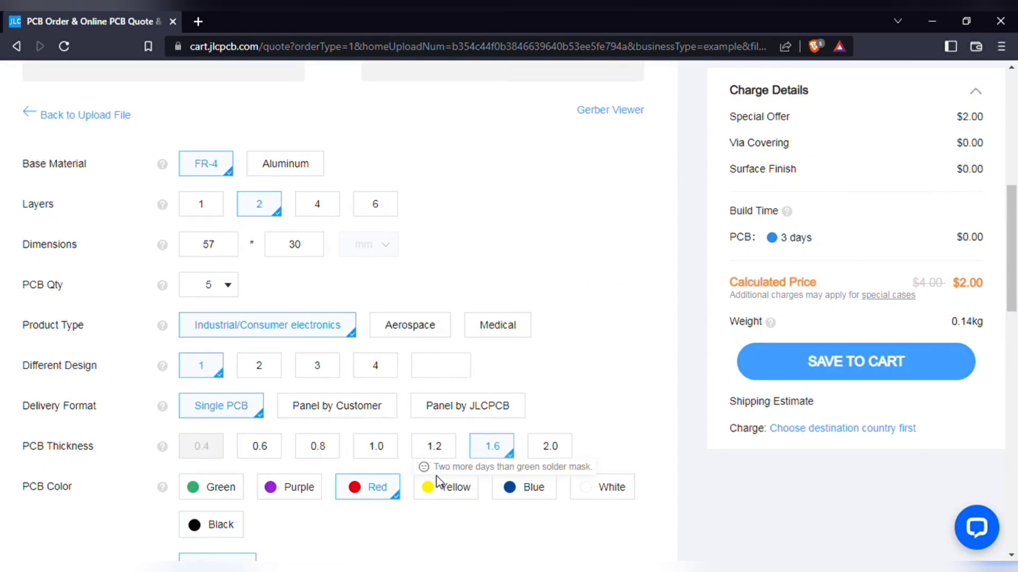
{"action": "left_click", "coordinate": [522, 487]}
{"action": "scroll", "coordinate": [295, 443], "scroll_direction": "up", "scroll_amount": 7}
{"action": "scroll", "coordinate": [303, 421], "scroll_direction": "down", "scroll_amount": 8}
{"action": "left_click", "coordinate": [309, 421]}
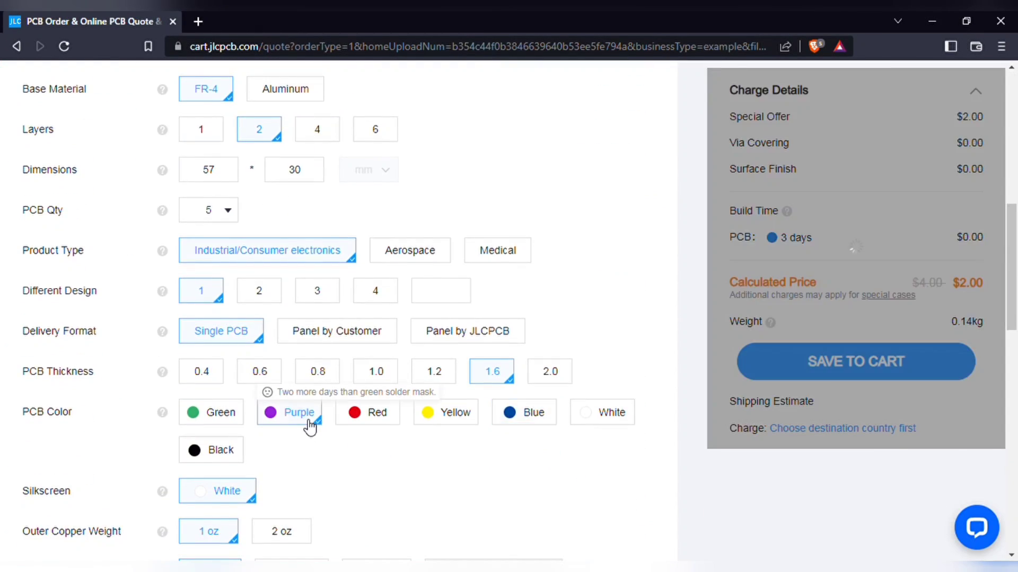
{"action": "scroll", "coordinate": [309, 424], "scroll_direction": "up", "scroll_amount": 7}
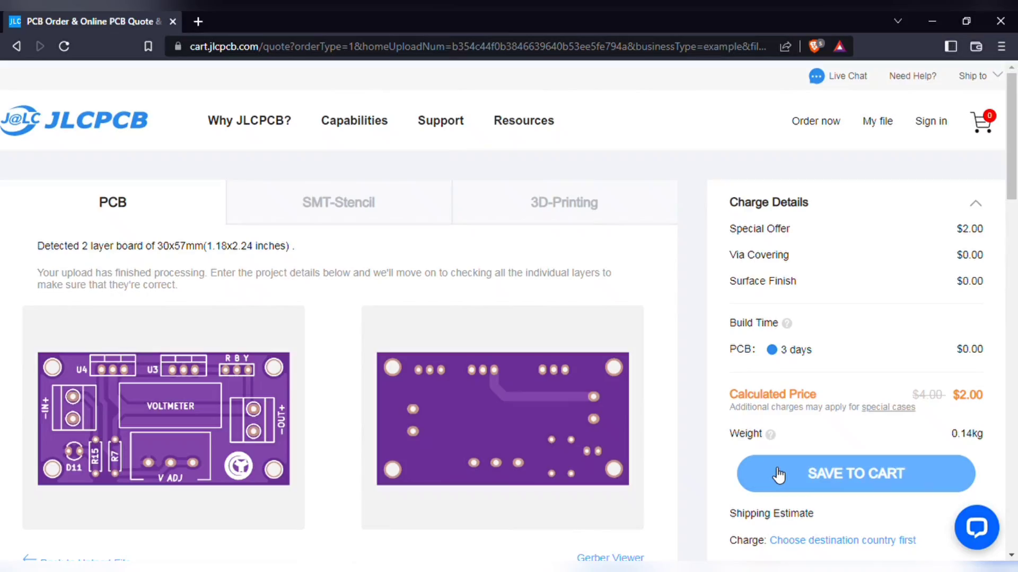